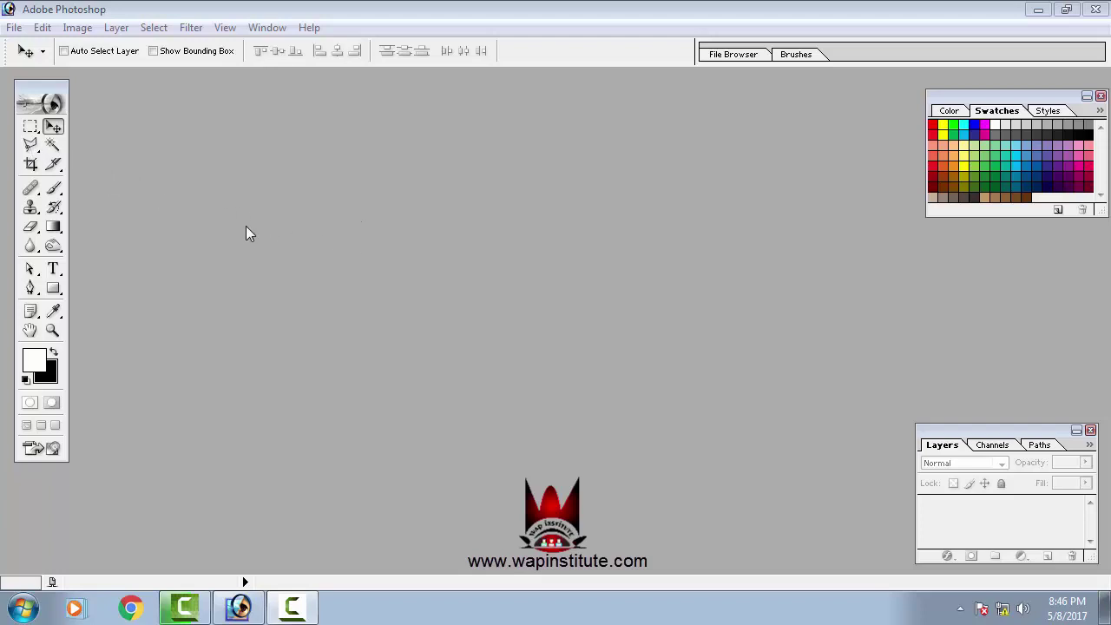
- Open the portrait wallpaper photo from MULTIMEDIA (E:) > images > hero
double_click(439, 234)
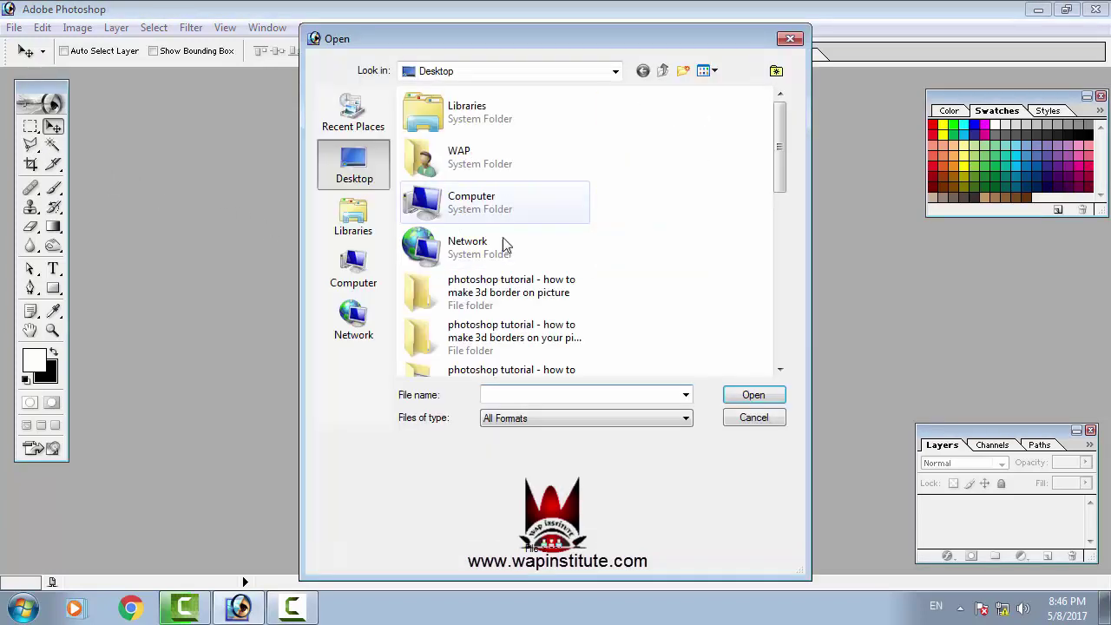
double_click(471, 208)
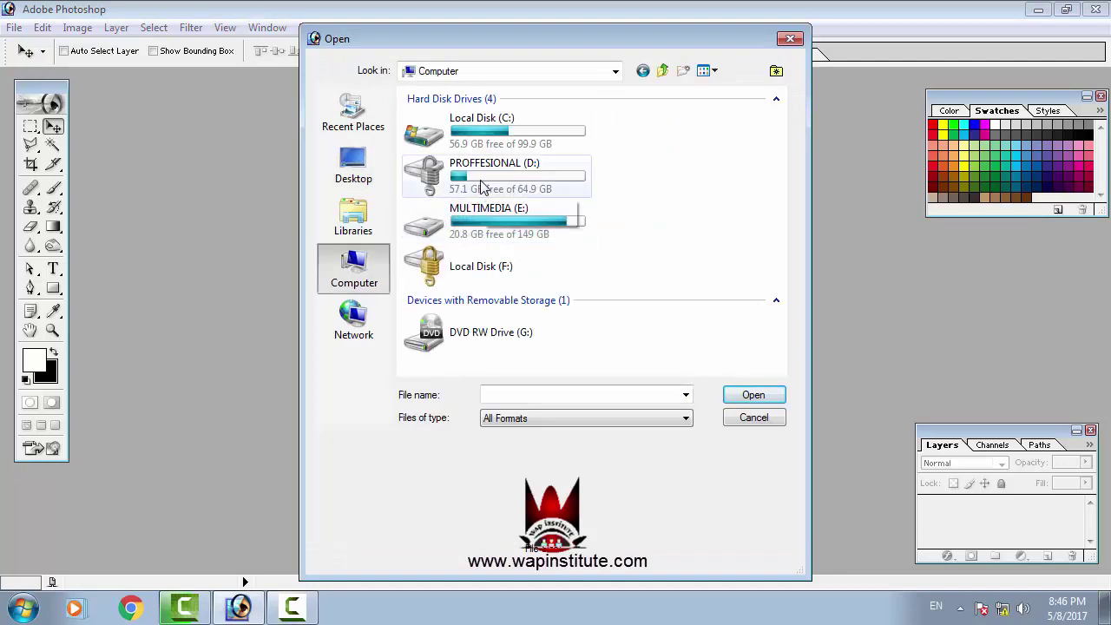
double_click(480, 179)
left_click(643, 70)
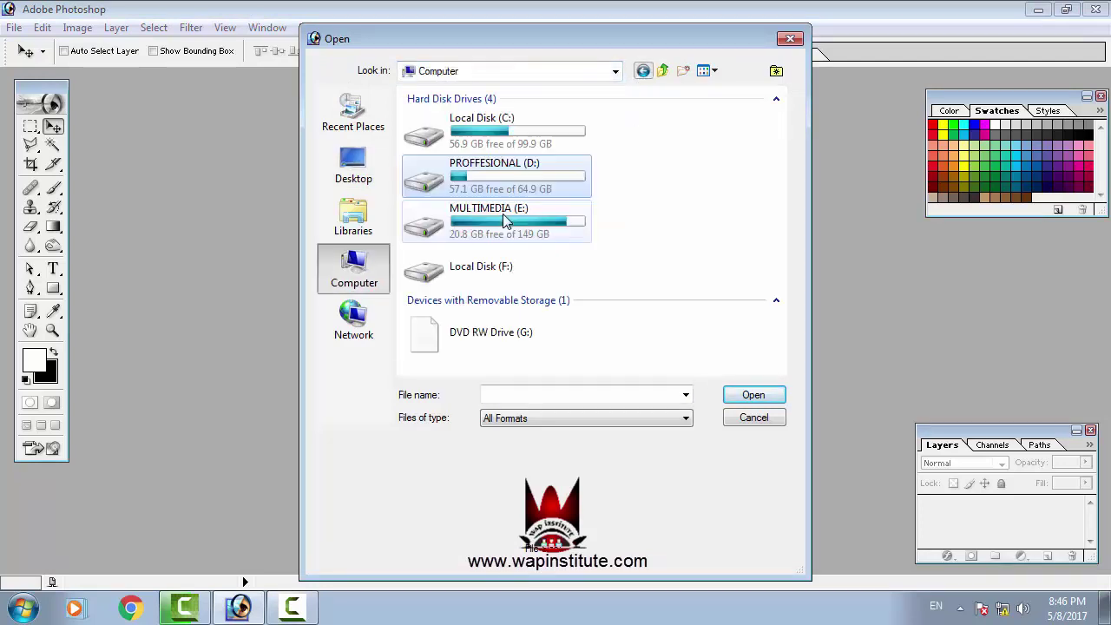
double_click(467, 227)
double_click(453, 146)
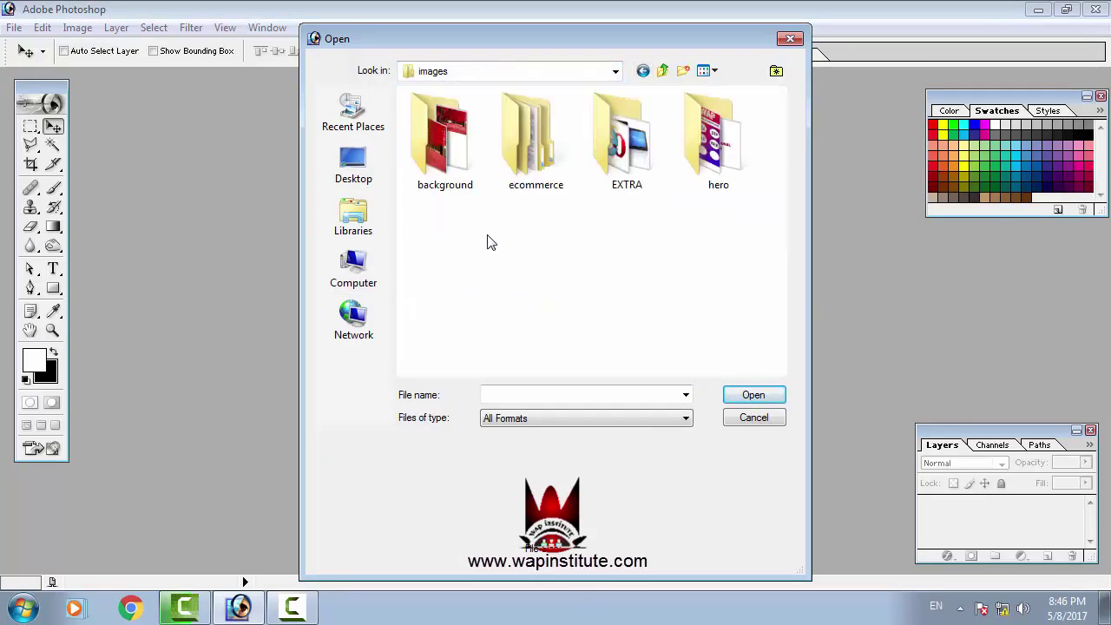
double_click(717, 147)
double_click(527, 268)
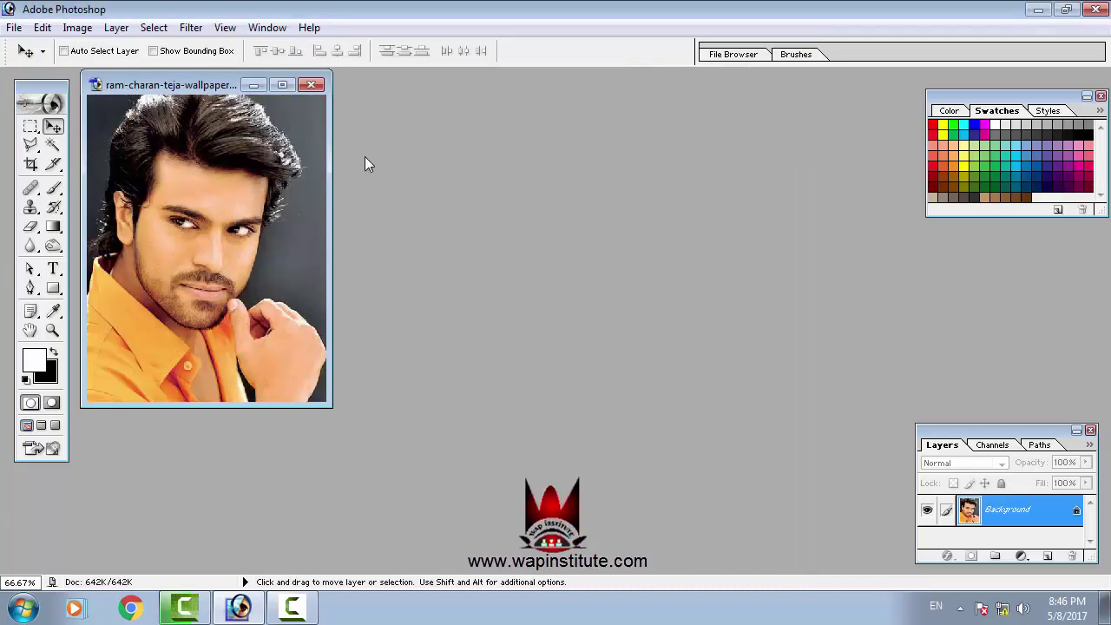
- Drag the portrait's document window into the centre of the workspace
left_click_drag(214, 94, 413, 121)
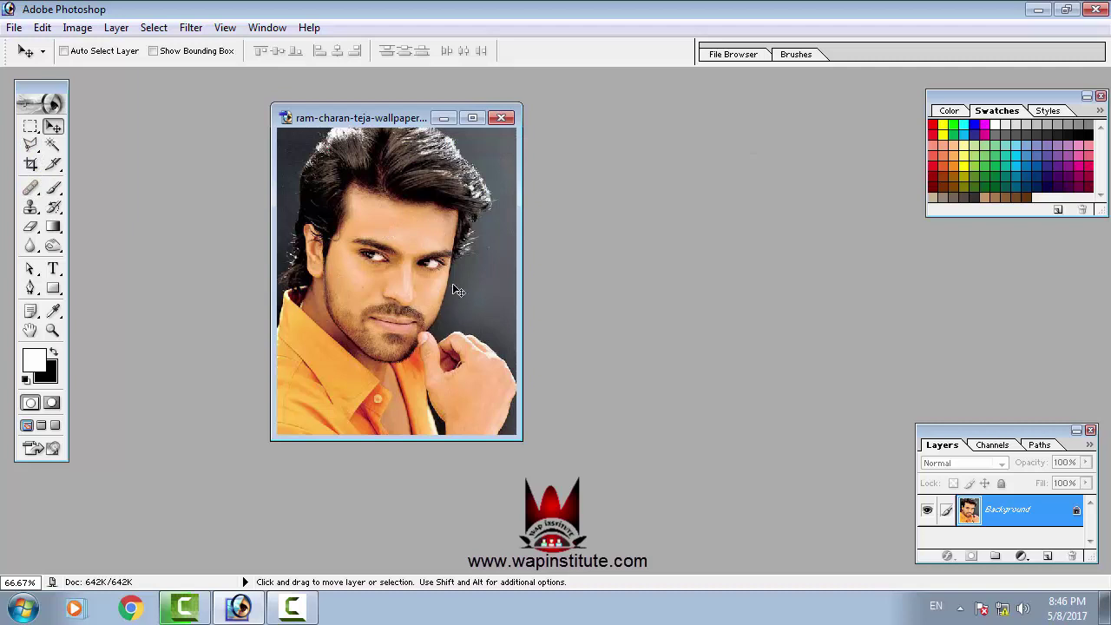
left_click_drag(382, 117, 480, 115)
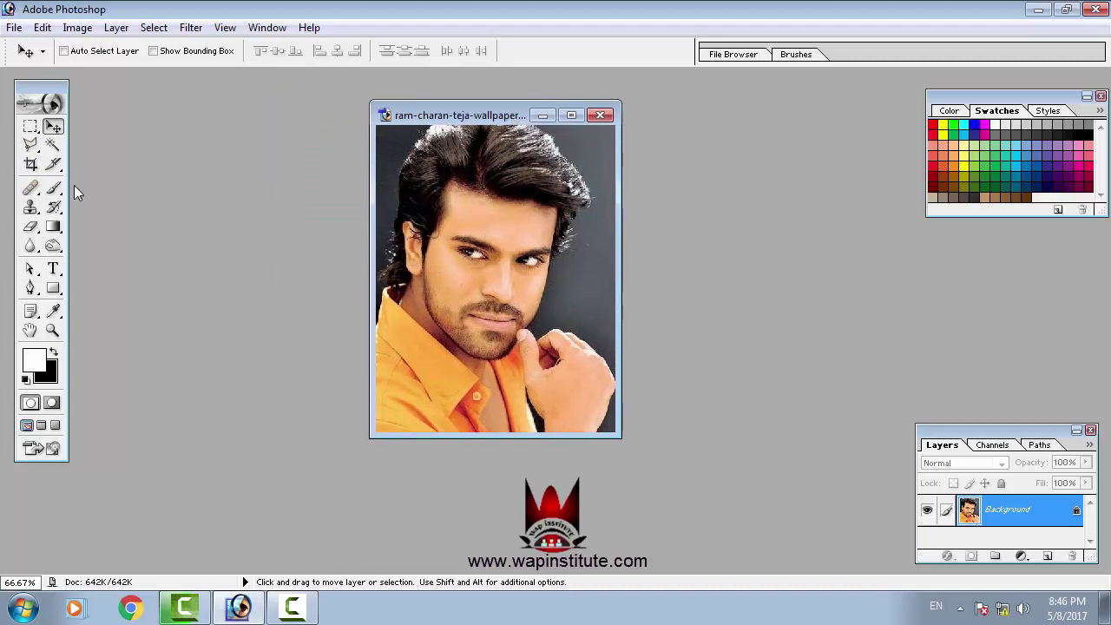
- Switch to the Polygonal Lasso tool to trace the right-side background
left_click(31, 146)
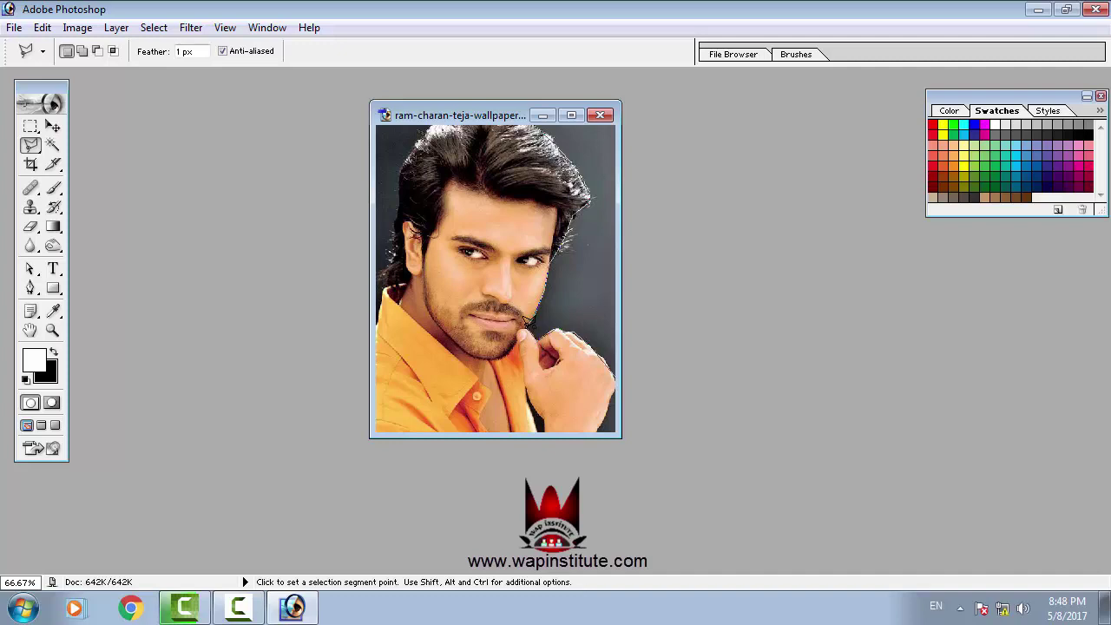
- Close the lasso outline at its start point, selecting the right-side grey background
left_click(526, 322)
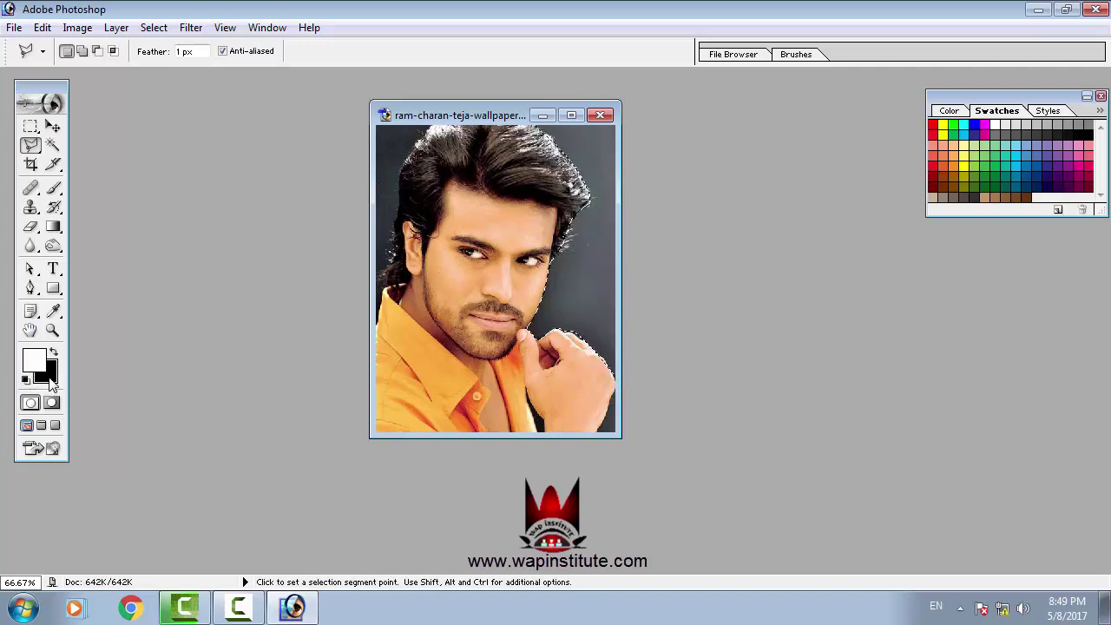
- Set the background colour to purple 7200FF
left_click(52, 384)
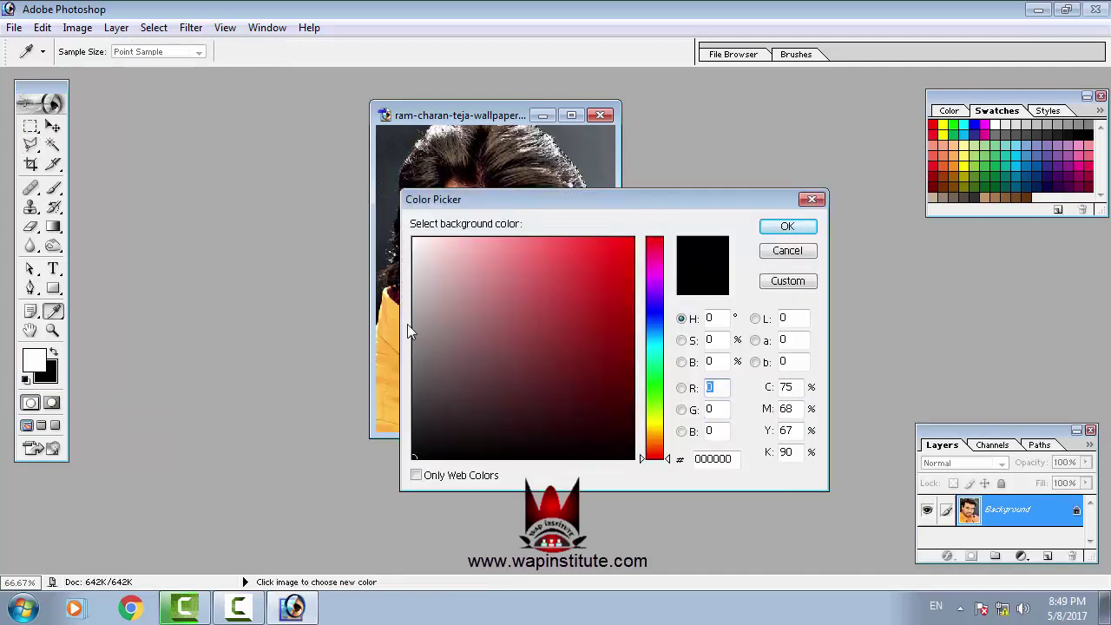
left_click(651, 295)
mouse_move(630, 290)
left_mouse_down()
mouse_move(634, 216)
mouse_move(644, 218)
left_mouse_up()
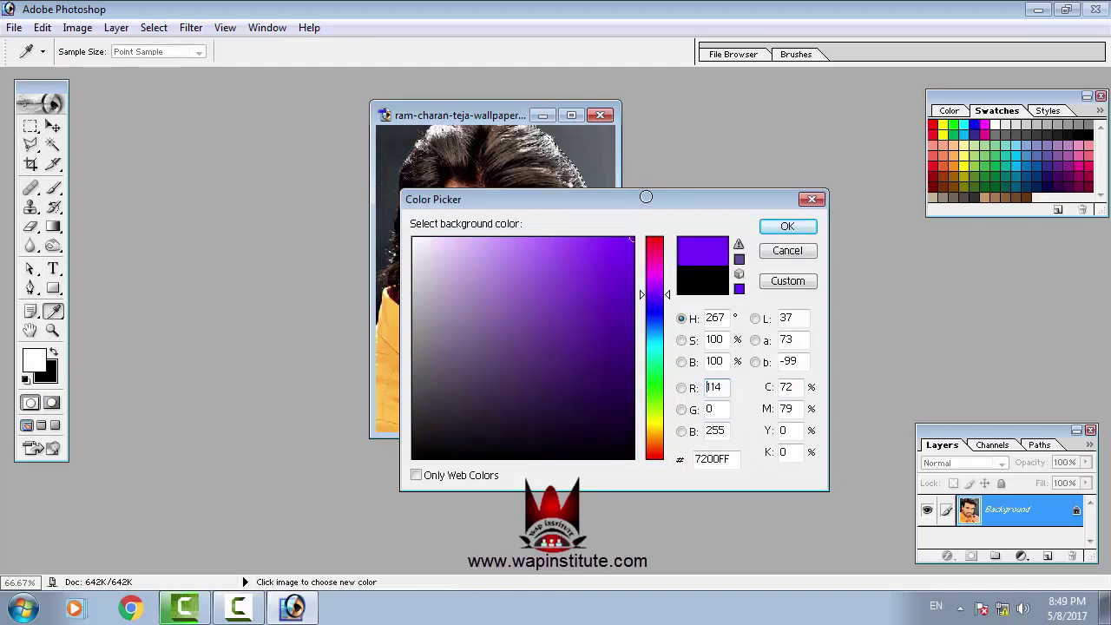
left_click(780, 229)
- Fill the selected right-side background with purple, then deselect
key("l")
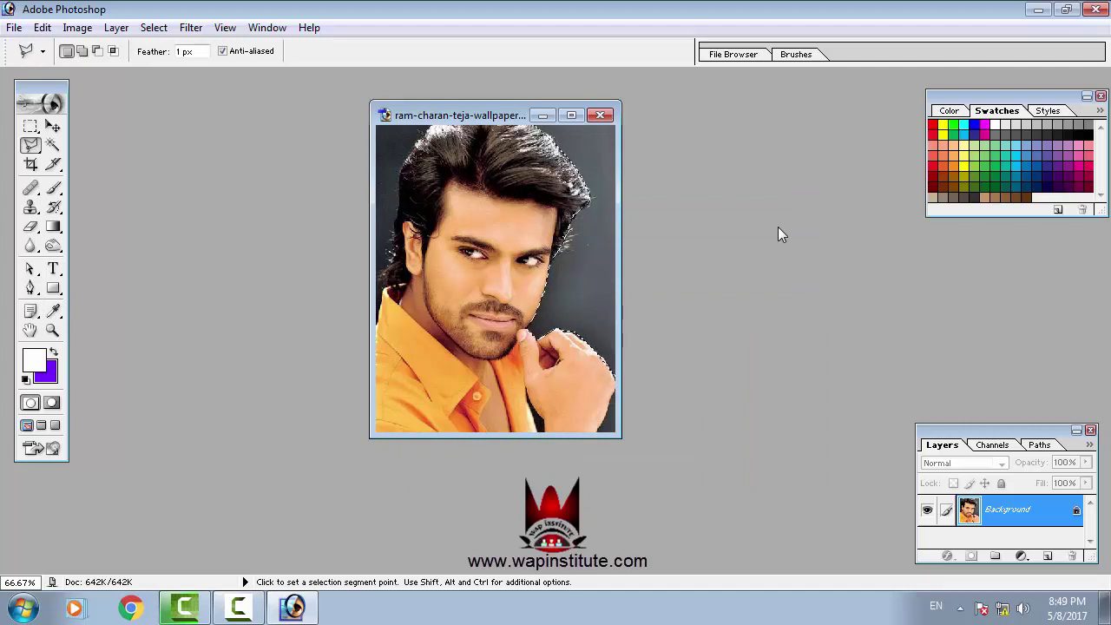
key("Delete")
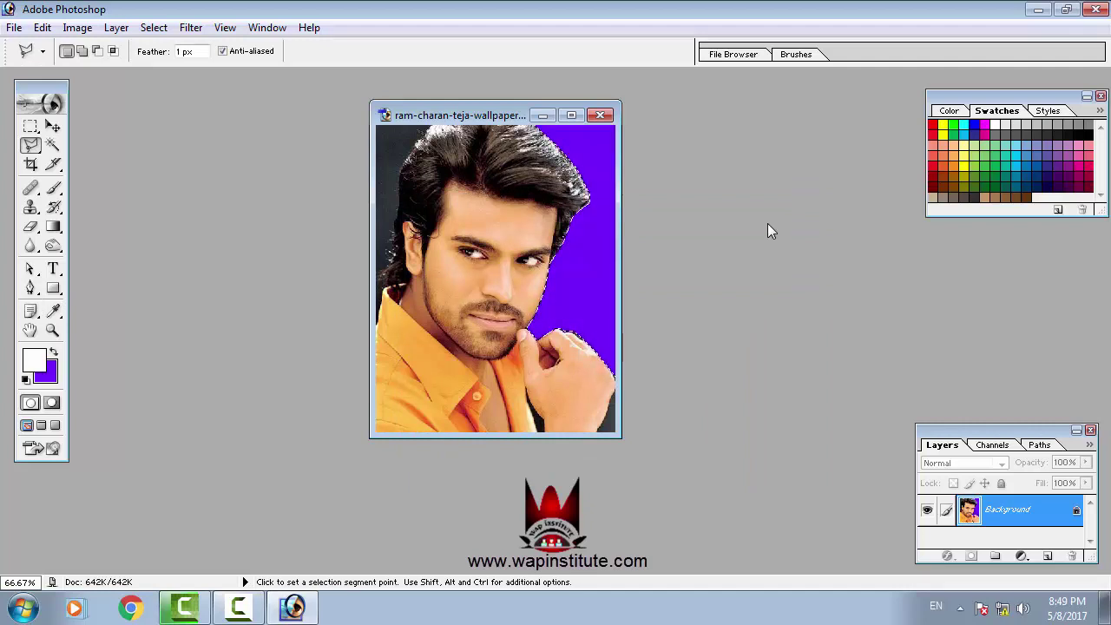
right_click(591, 220)
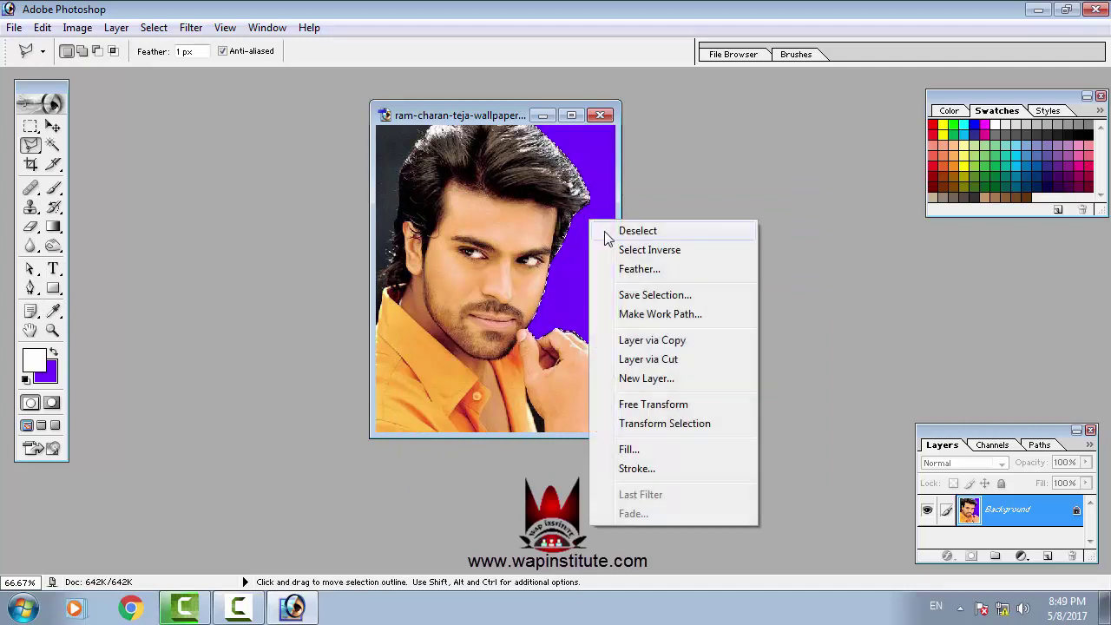
left_click(608, 233)
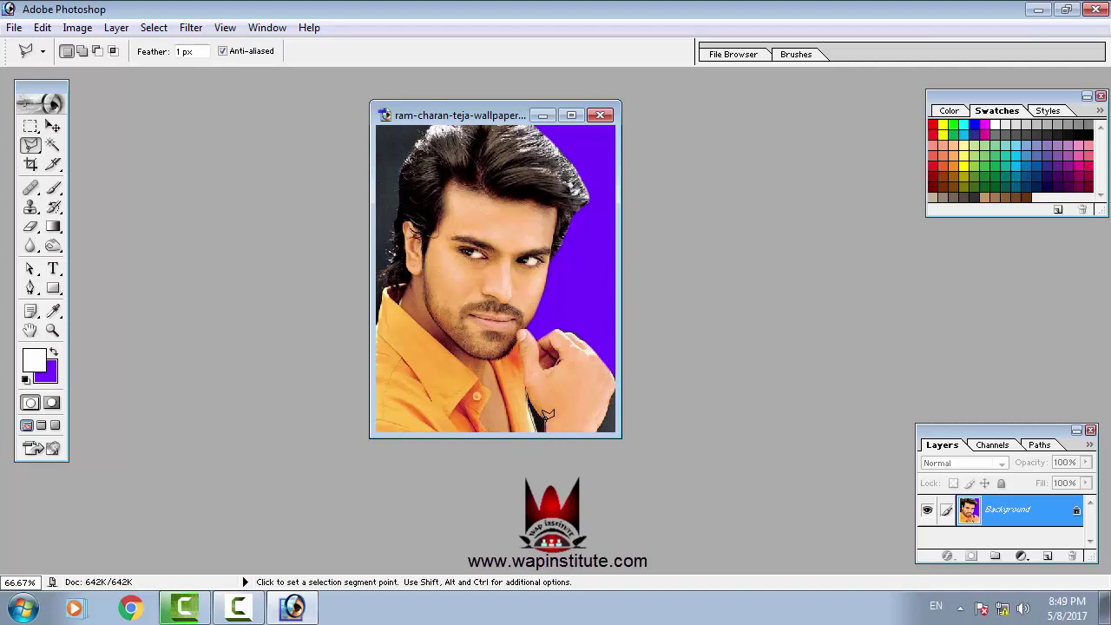
- Lasso the dark strip along the left edge, fill it purple and deselect
left_click(538, 401)
double_click(529, 401)
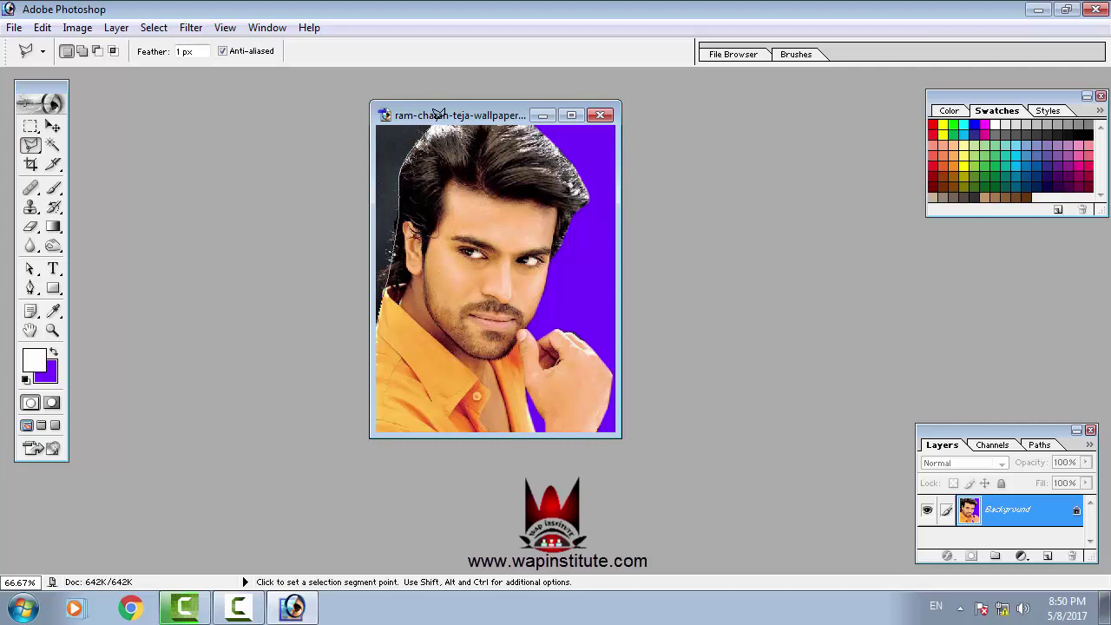
double_click(380, 314)
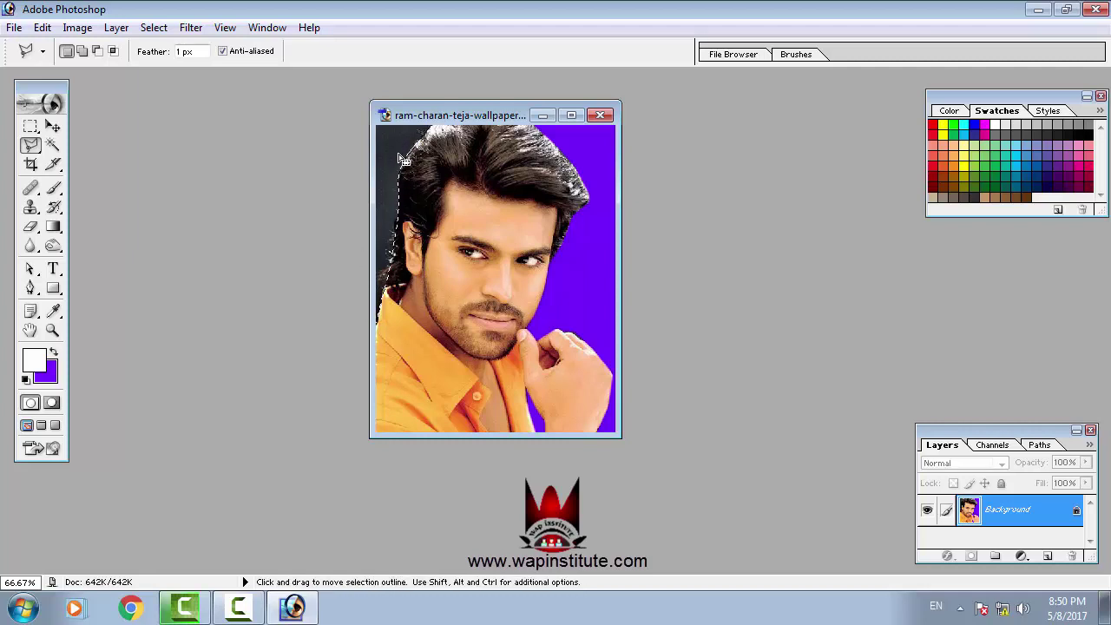
key("Delete")
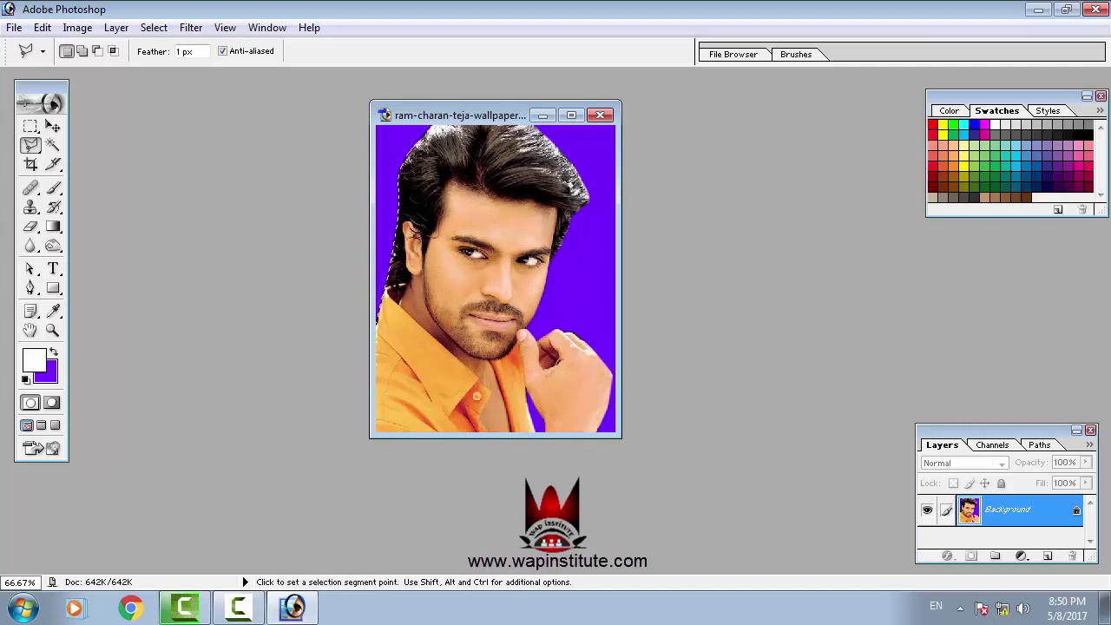
right_click(451, 156)
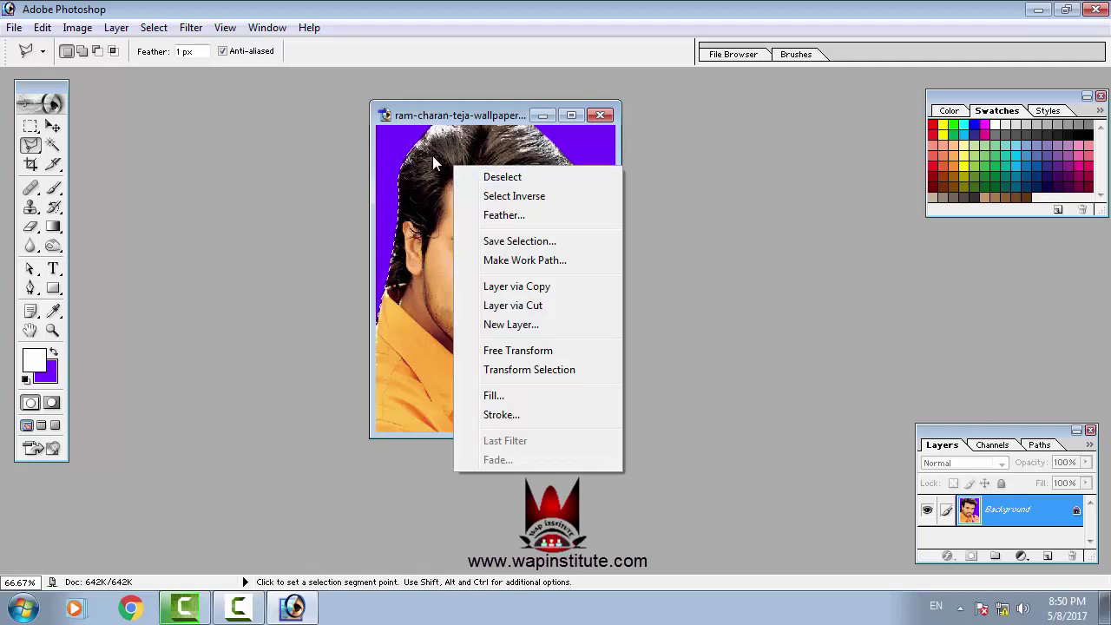
right_click(435, 156)
left_click(460, 166)
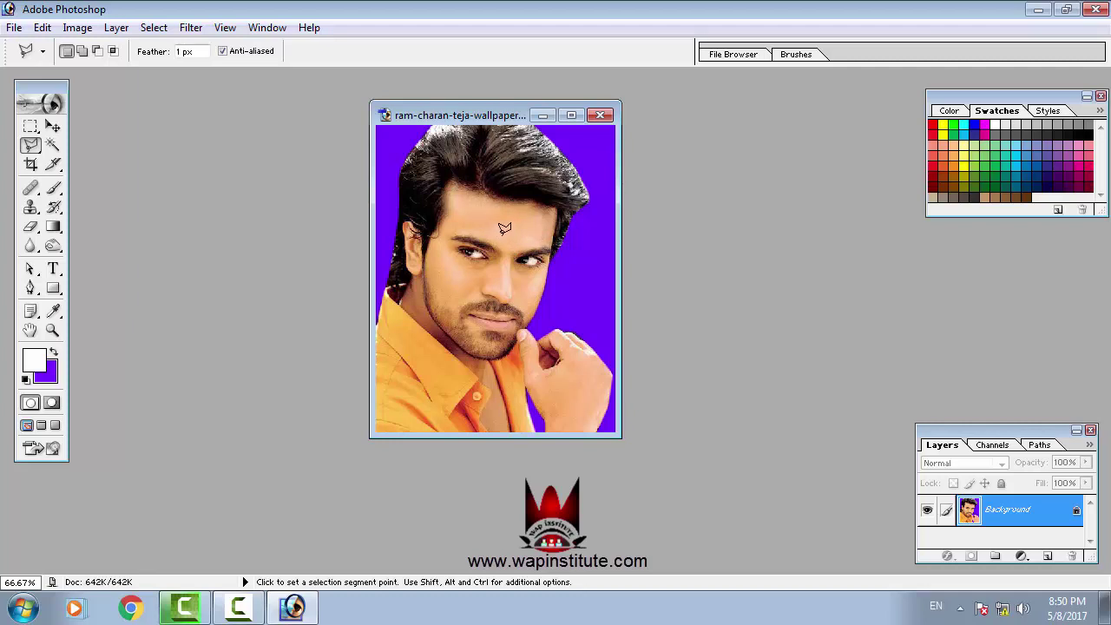
- Save the portrait as JPEG ggggg.jpg on the Desktop with default JPEG options
left_click(14, 27)
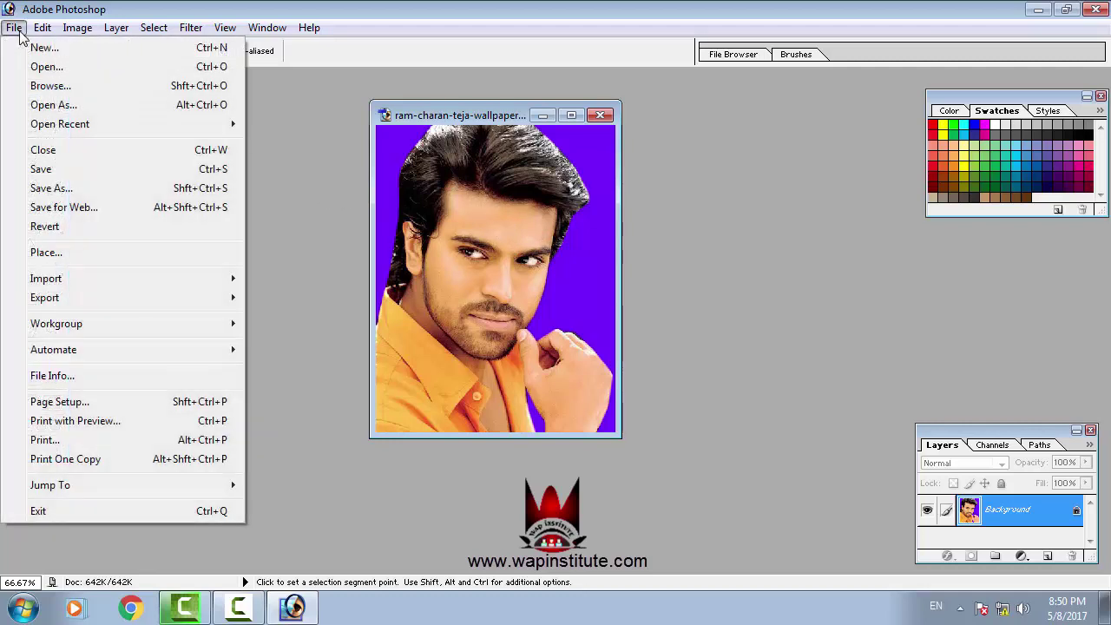
left_click(50, 188)
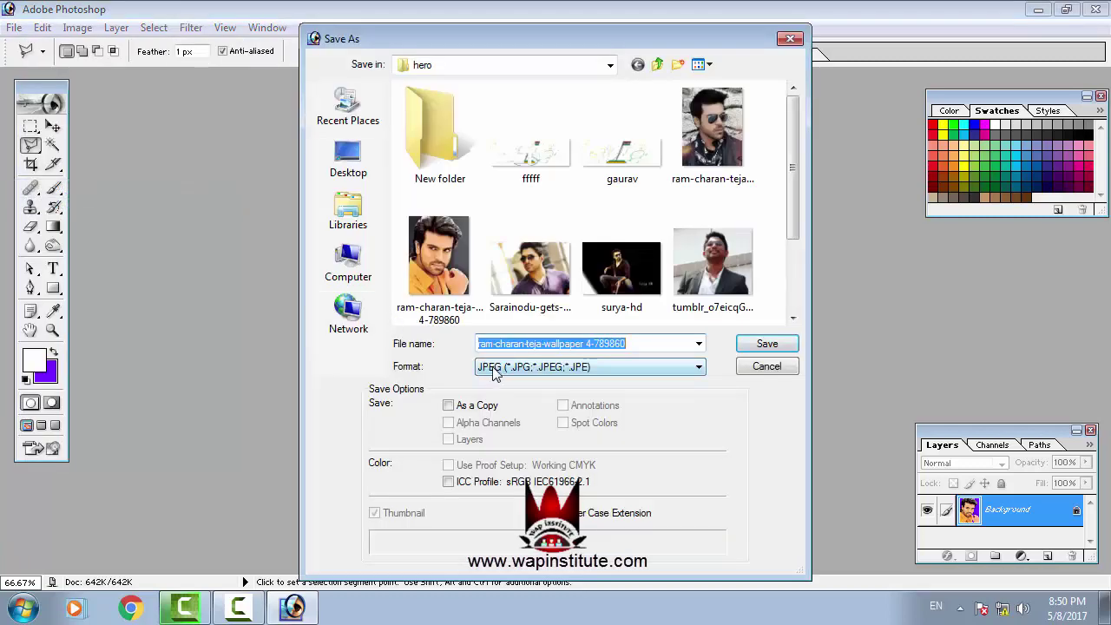
left_click(499, 365)
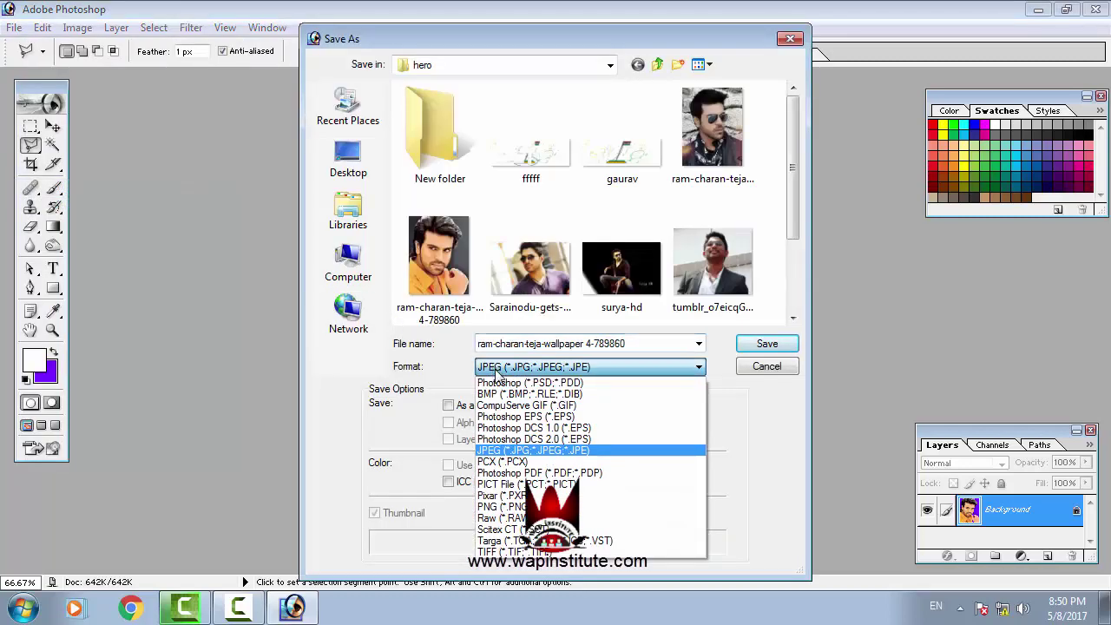
left_click(513, 451)
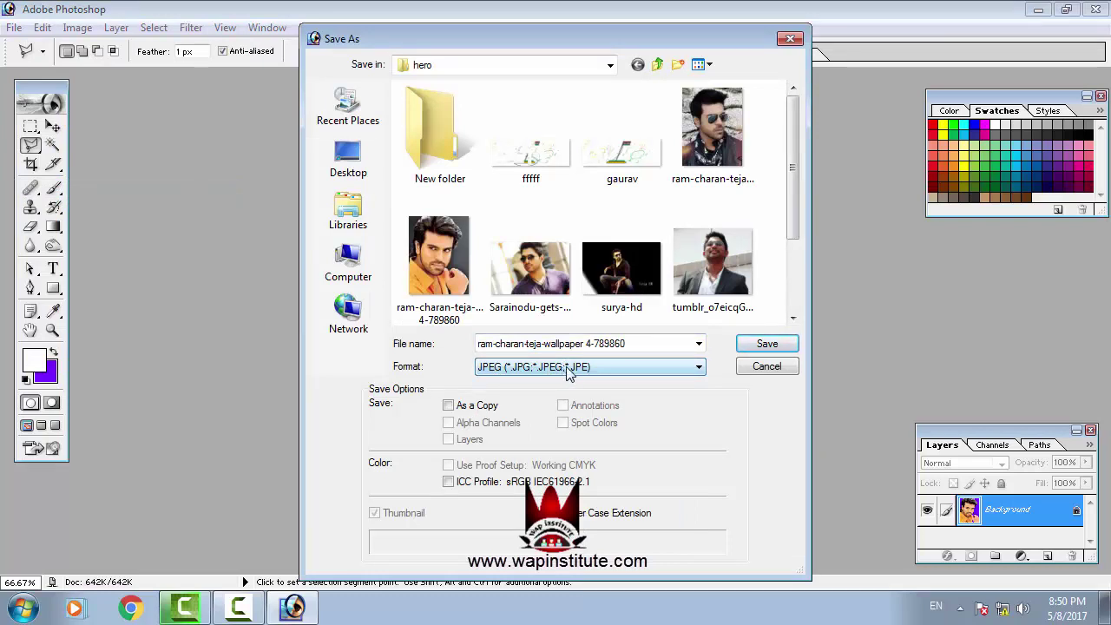
left_click(622, 349)
key("ctrl+a")
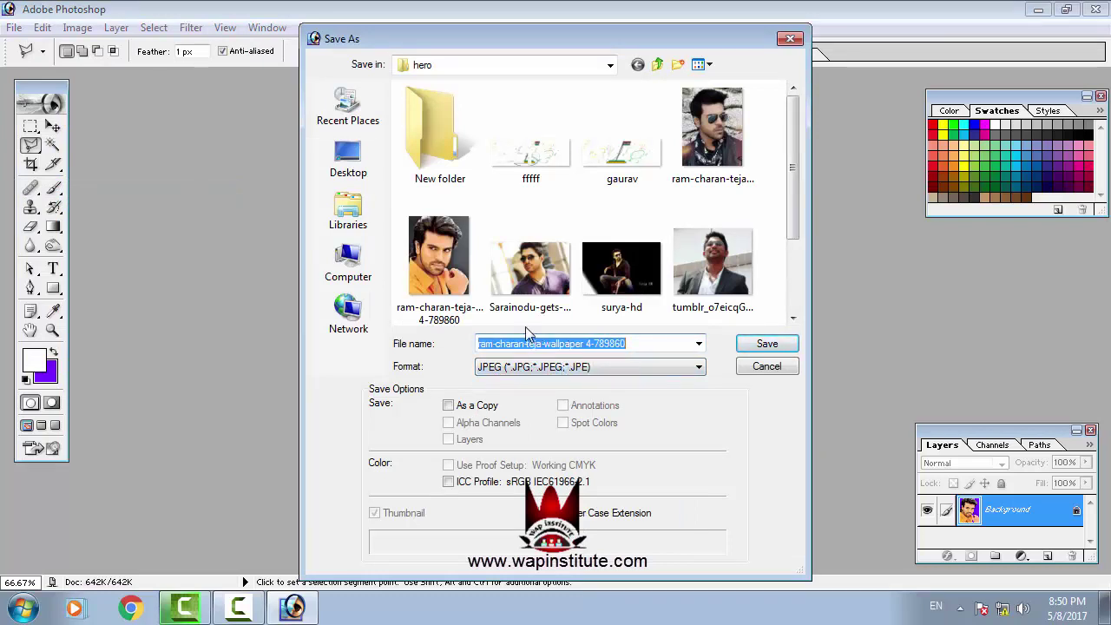
type("ggggg")
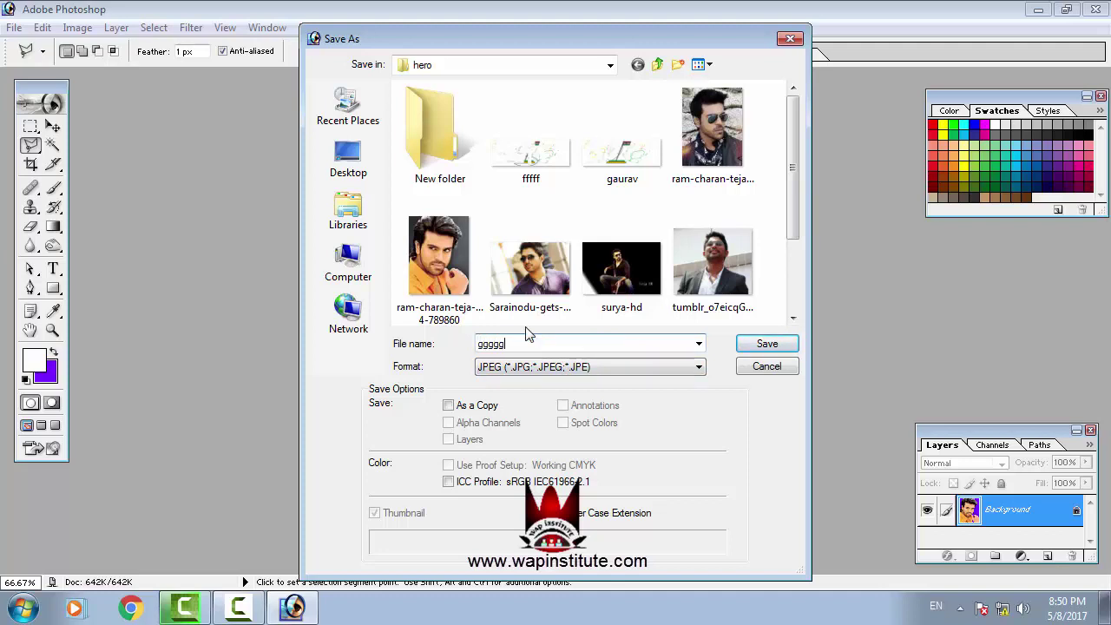
left_click(348, 156)
left_click(771, 345)
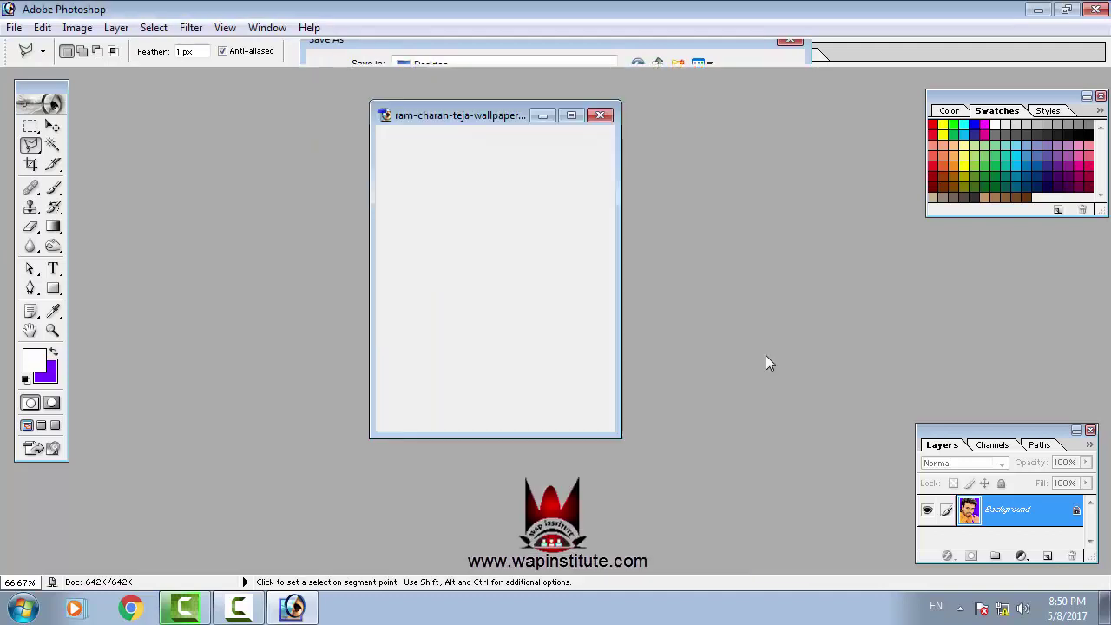
left_click(775, 136)
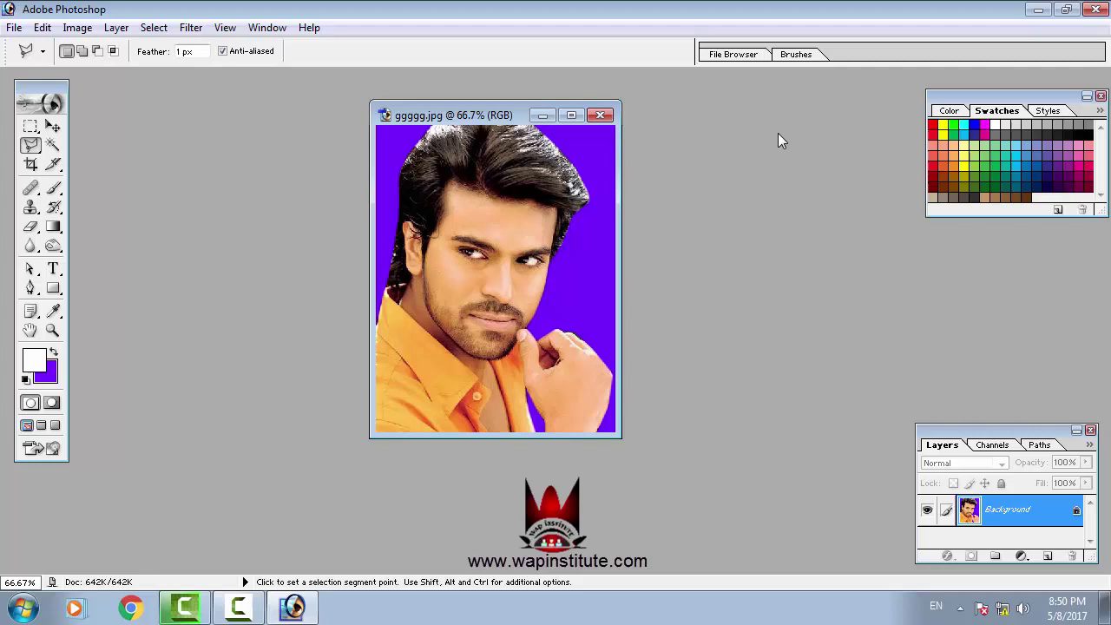
- Close Photoshop and open the desktop ggggg image in Windows Photo Viewer
left_click(1097, 11)
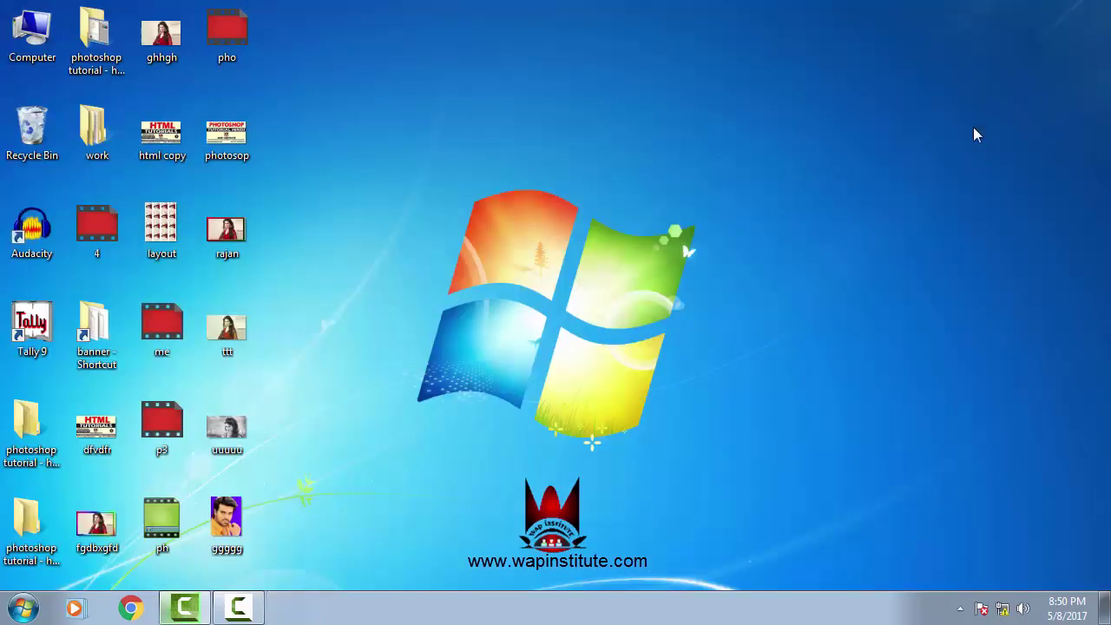
double_click(221, 532)
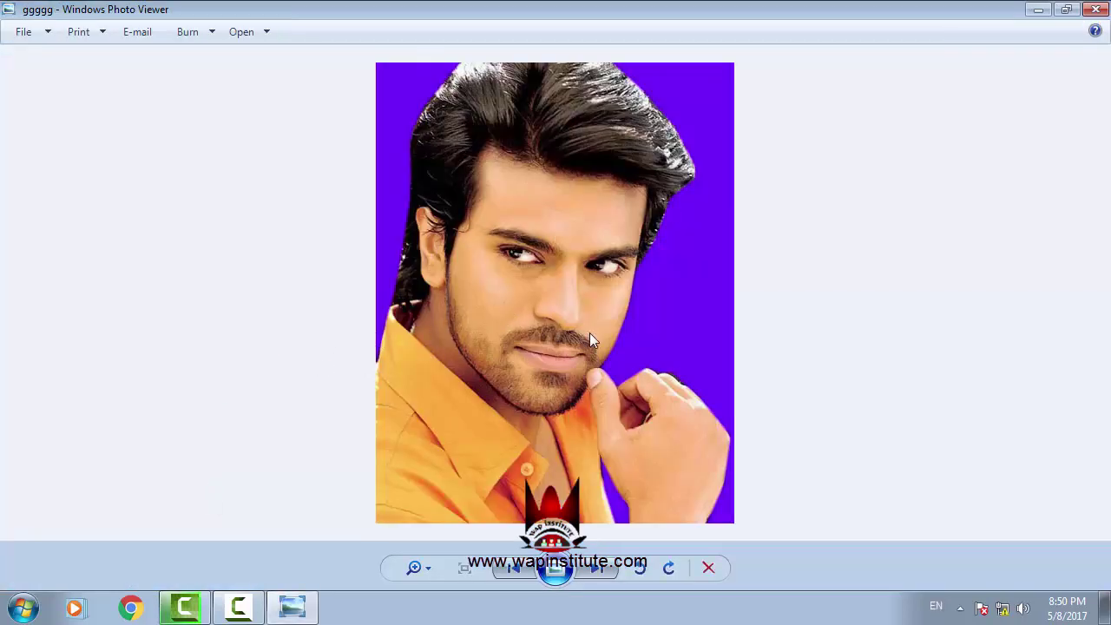